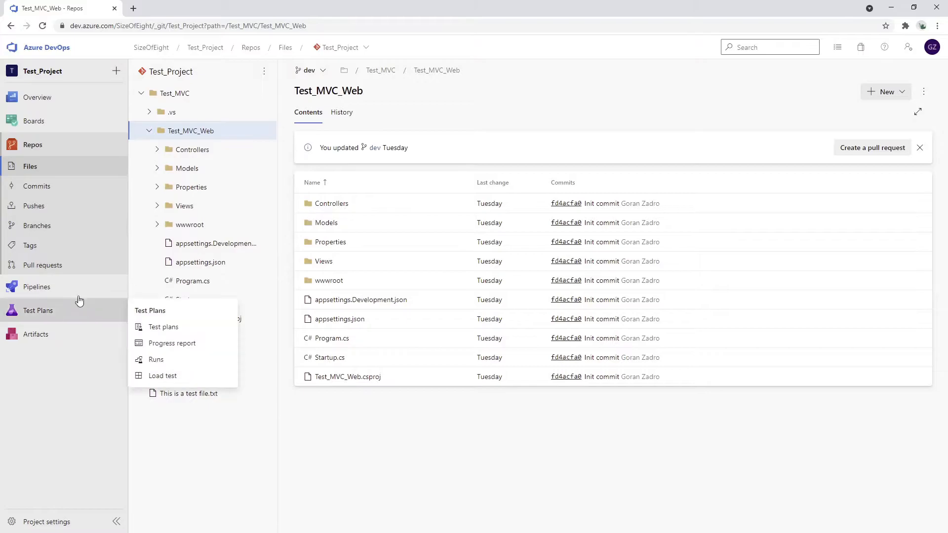
Open the Agent pools page in the settings of Test_Project
{"action": "mouse_move", "coordinate": [74, 292]}
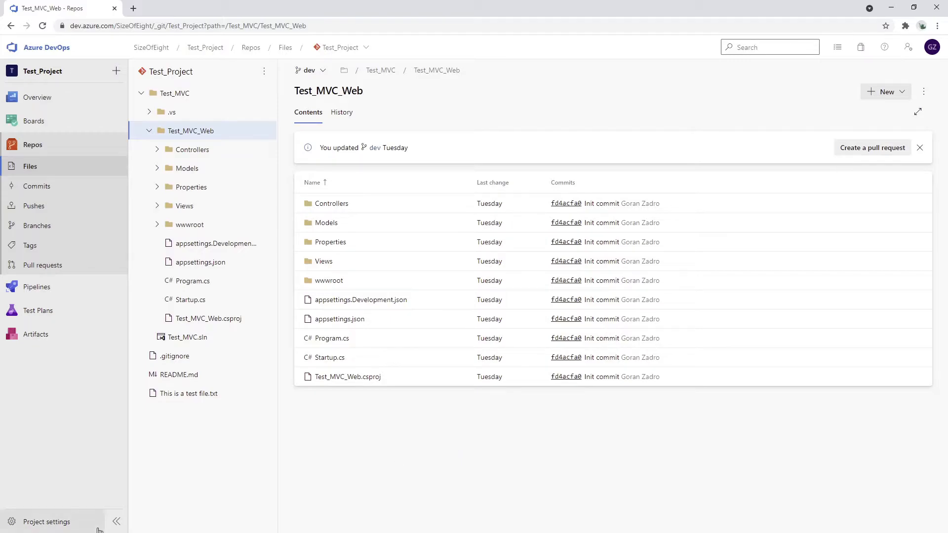
{"action": "left_click", "coordinate": [62, 522]}
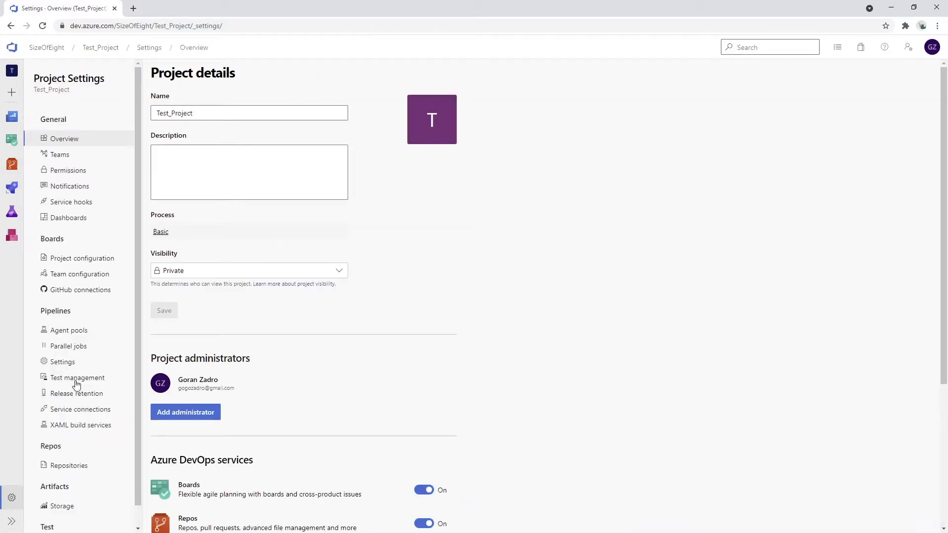
{"action": "left_click", "coordinate": [70, 332]}
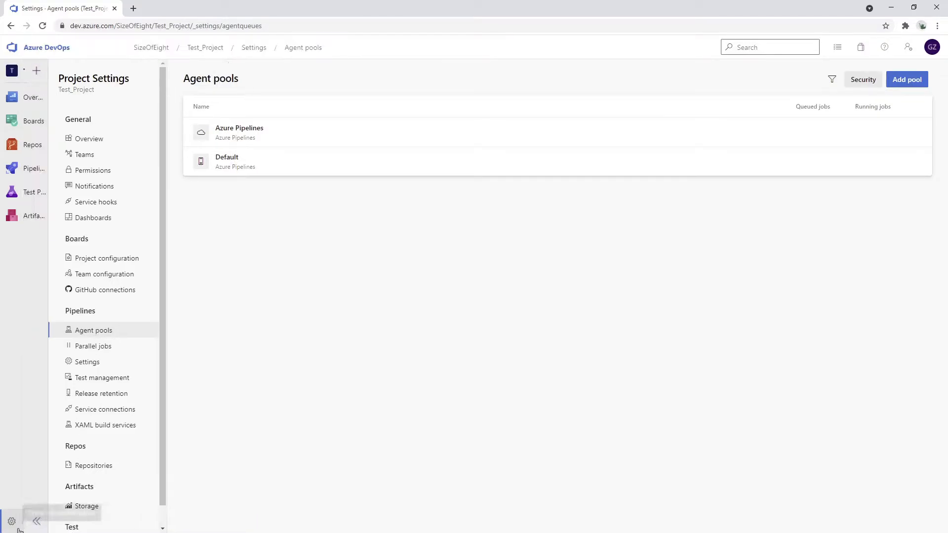
{"action": "left_click", "coordinate": [12, 523]}
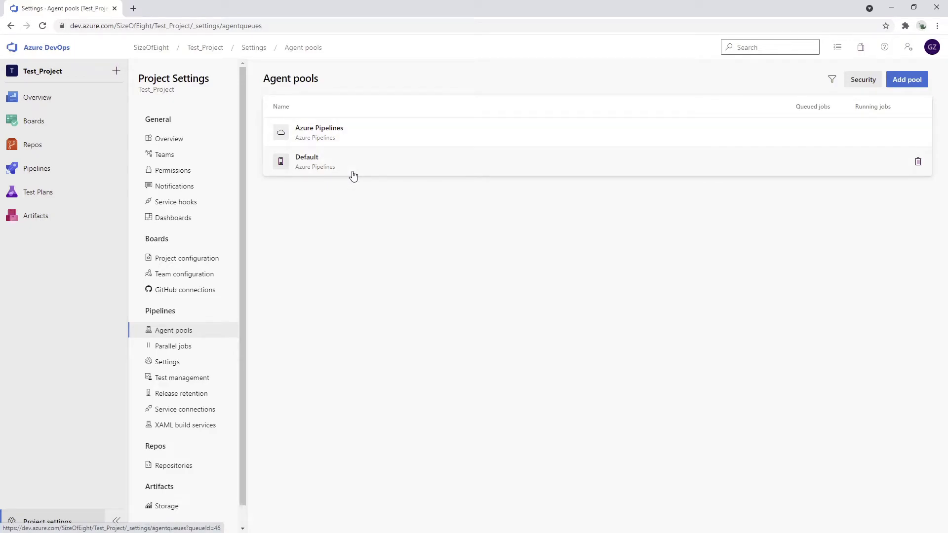
Add a new self-hosted agent pool named LocalMContainer with access granted to all pipelines
{"action": "left_click", "coordinate": [910, 81]}
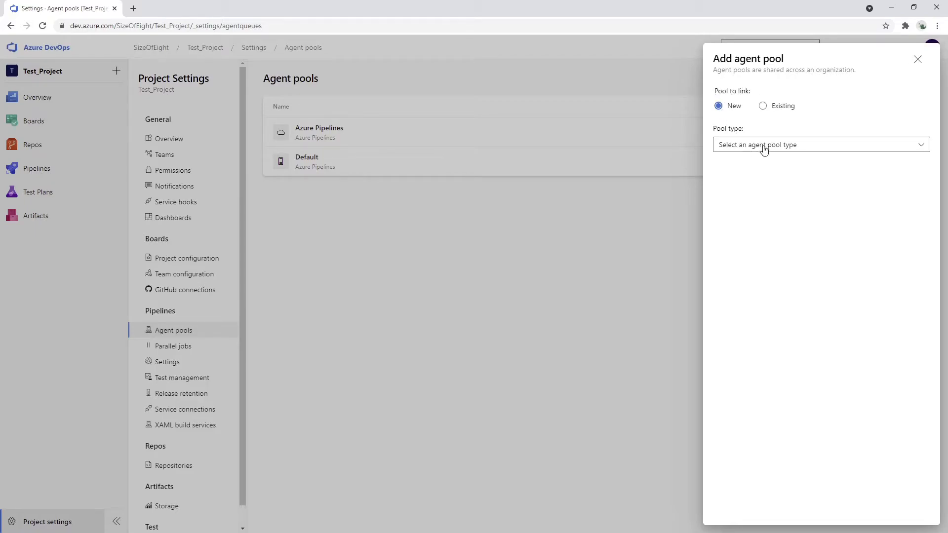
{"action": "left_click", "coordinate": [779, 151]}
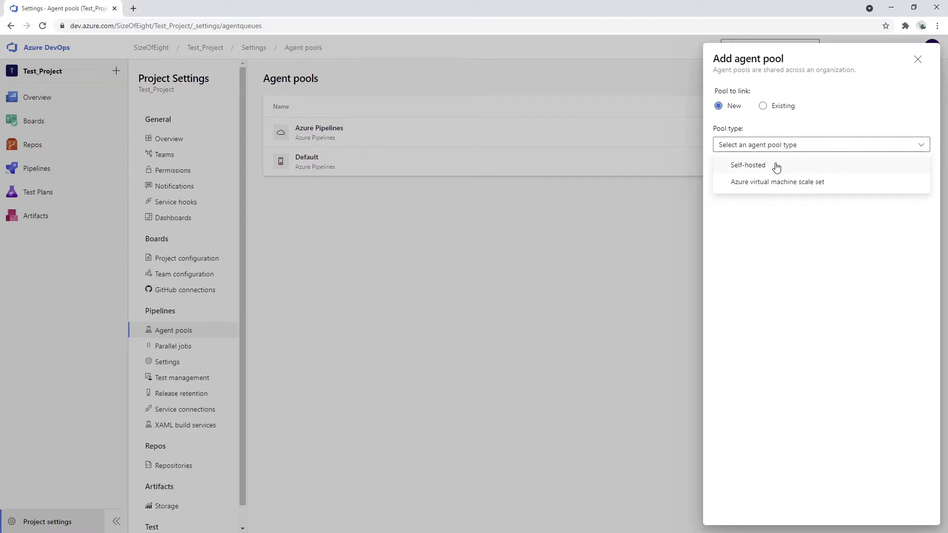
{"action": "left_click", "coordinate": [776, 167]}
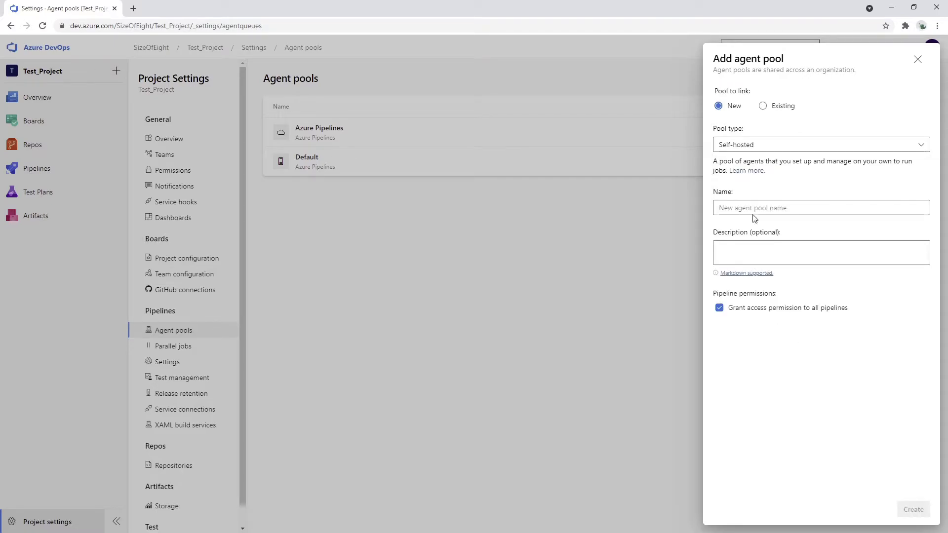
{"action": "left_click", "coordinate": [751, 200]}
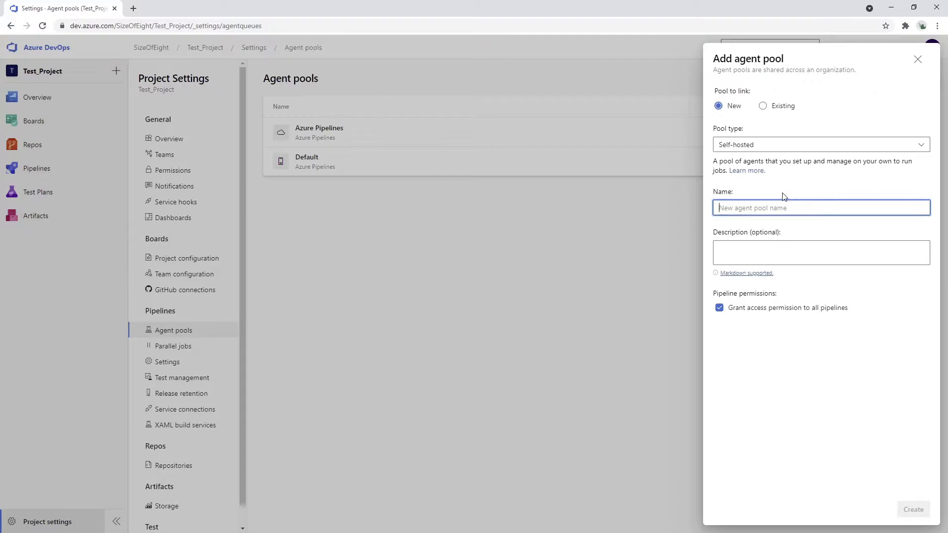
{"action": "type", "text": "Local"}
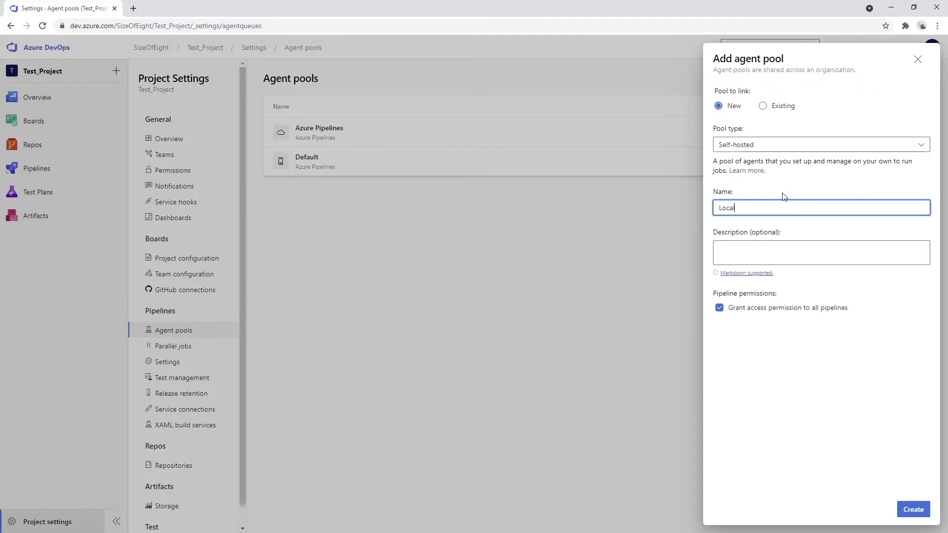
{"action": "type", "text": "MContainer"}
{"action": "left_click", "coordinate": [914, 515]}
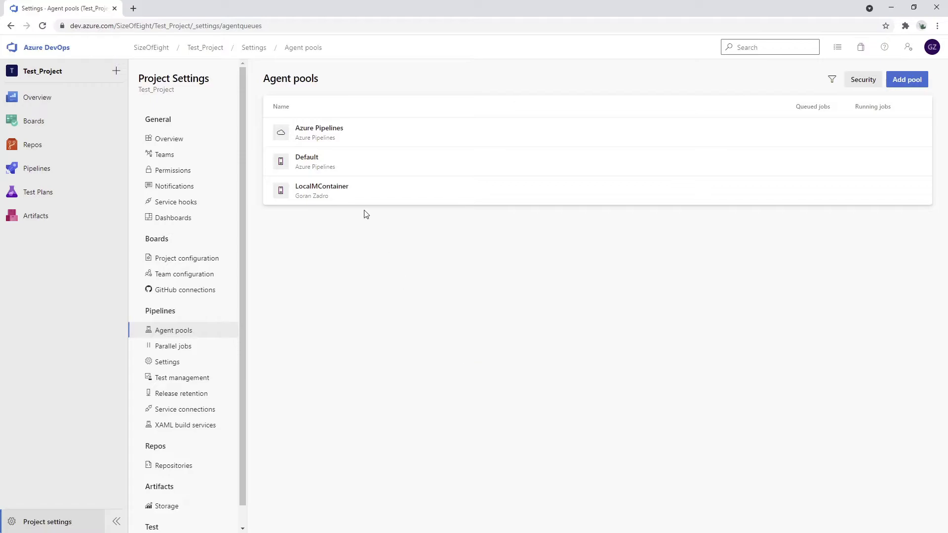
Open the LocalMContainer pool's agents and download the Windows x64 agent package for a new agent
{"action": "left_click", "coordinate": [335, 198]}
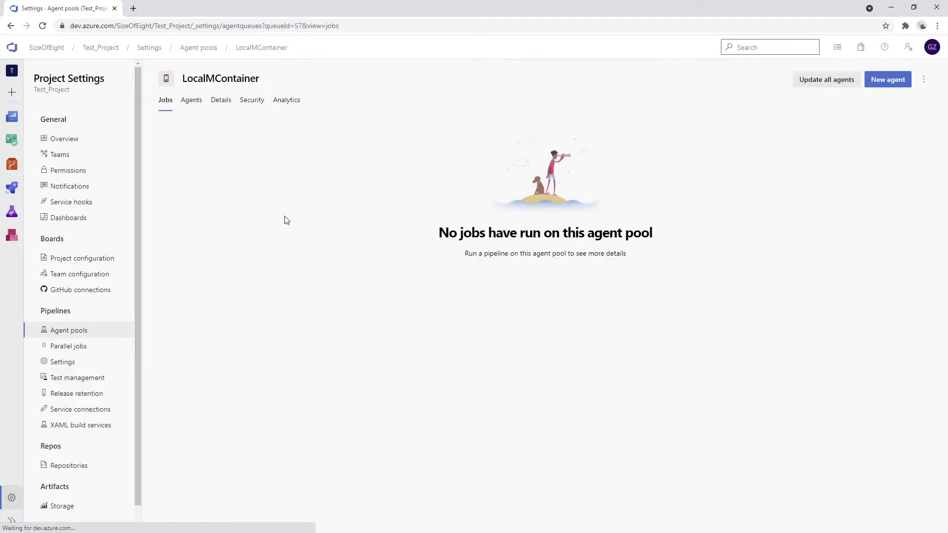
{"action": "left_click", "coordinate": [197, 102]}
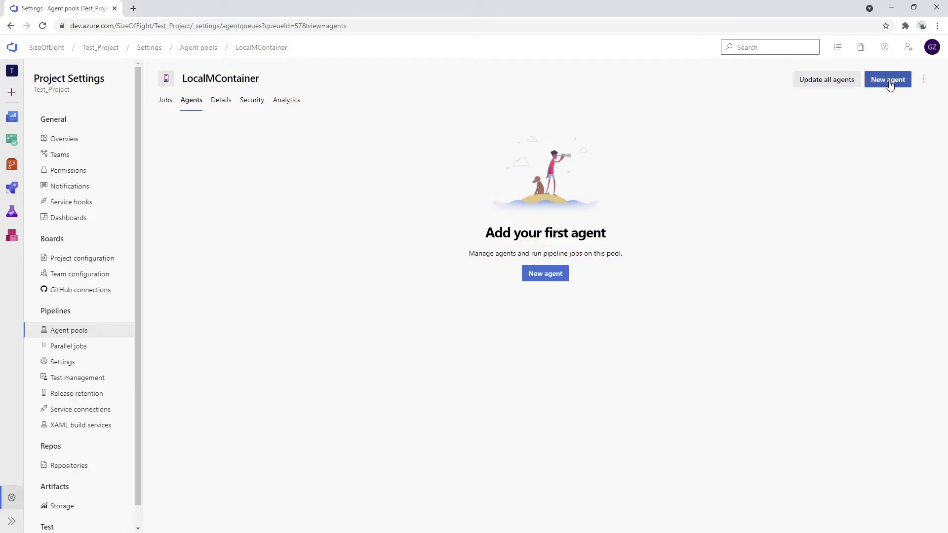
{"action": "left_click", "coordinate": [546, 278]}
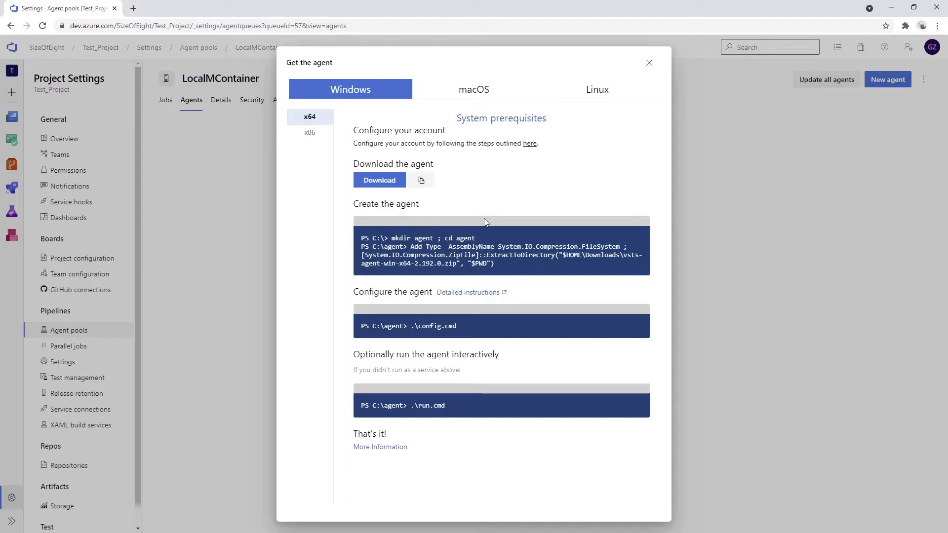
{"action": "left_click", "coordinate": [388, 180]}
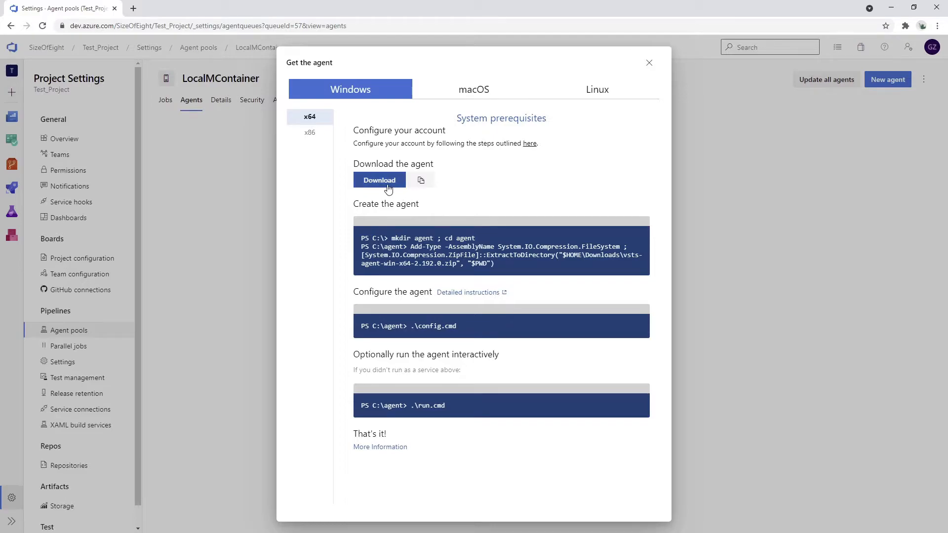
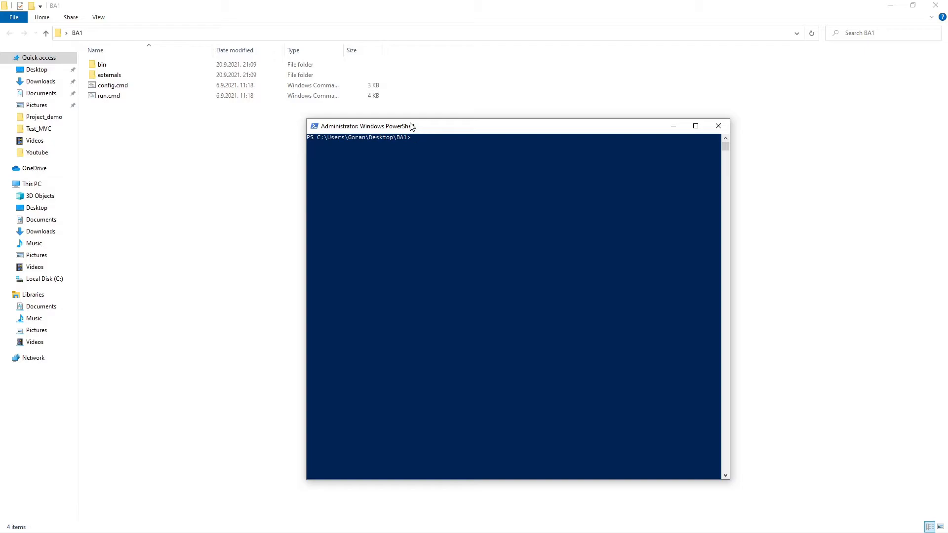
Run the agent configuration script .\config.cmd from the BA1 folder in PowerShell
{"action": "type", "text": "onfig.cmd"}
{"action": "key", "text": "Tab"}
{"action": "key", "text": "Return"}
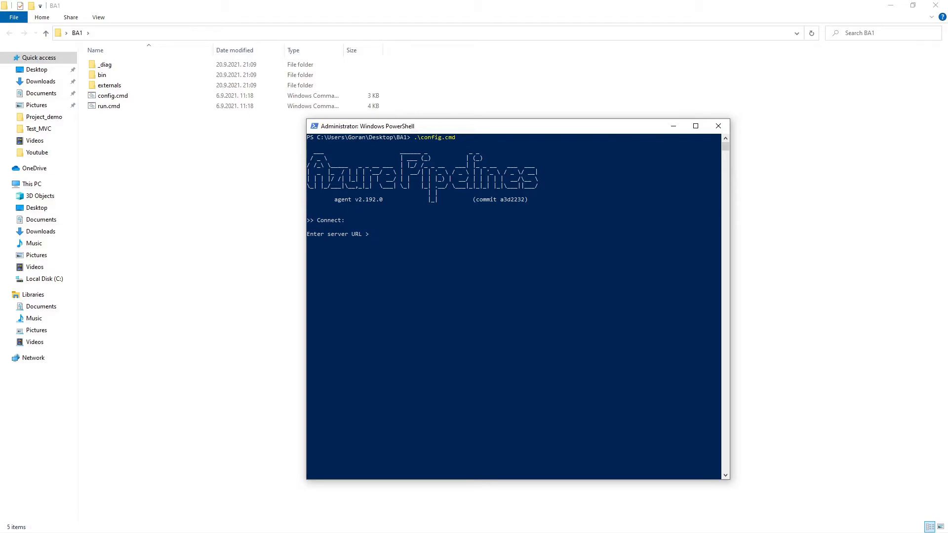
{"action": "key", "text": "alt+Tab"}
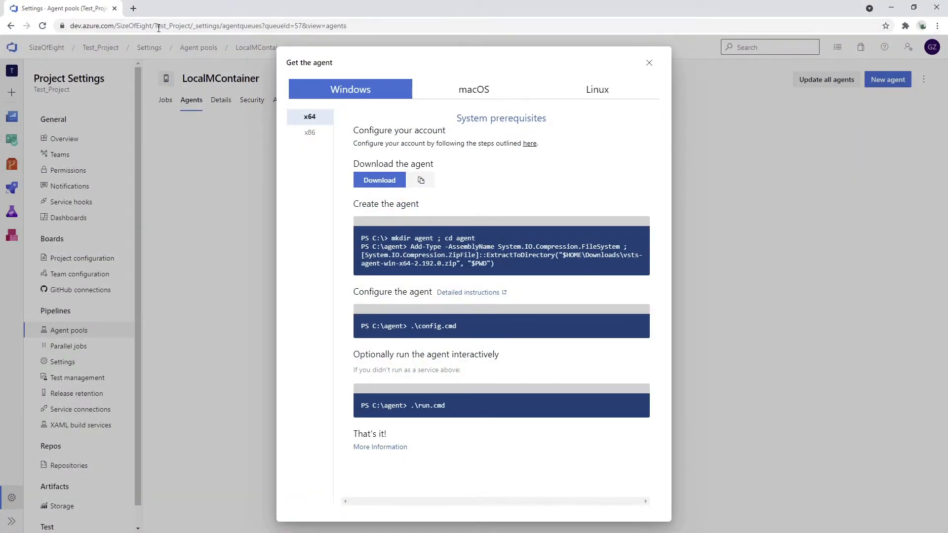
{"action": "left_click_drag", "start_coordinate": [153, 26], "coordinate": [50, 29]}
{"action": "key", "text": "ctrl+c"}
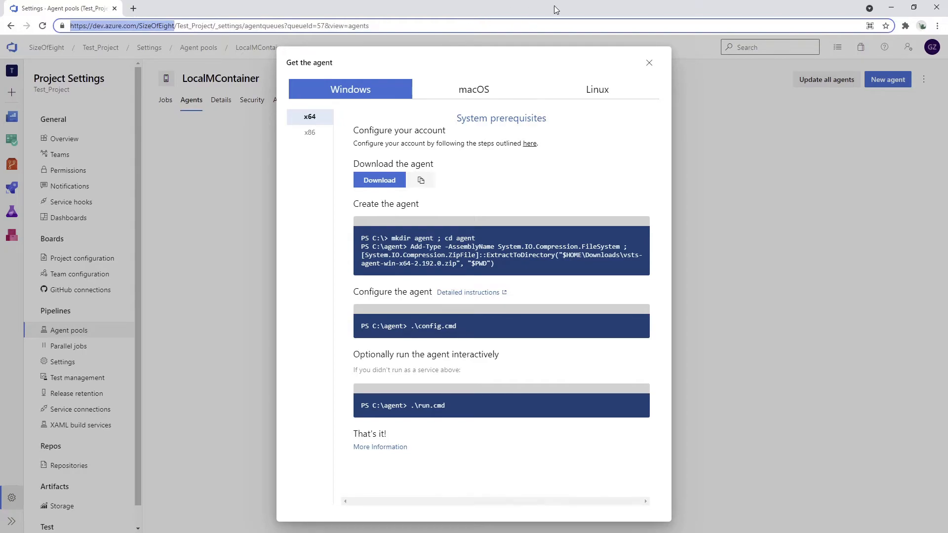
{"action": "key", "text": "alt+Tab"}
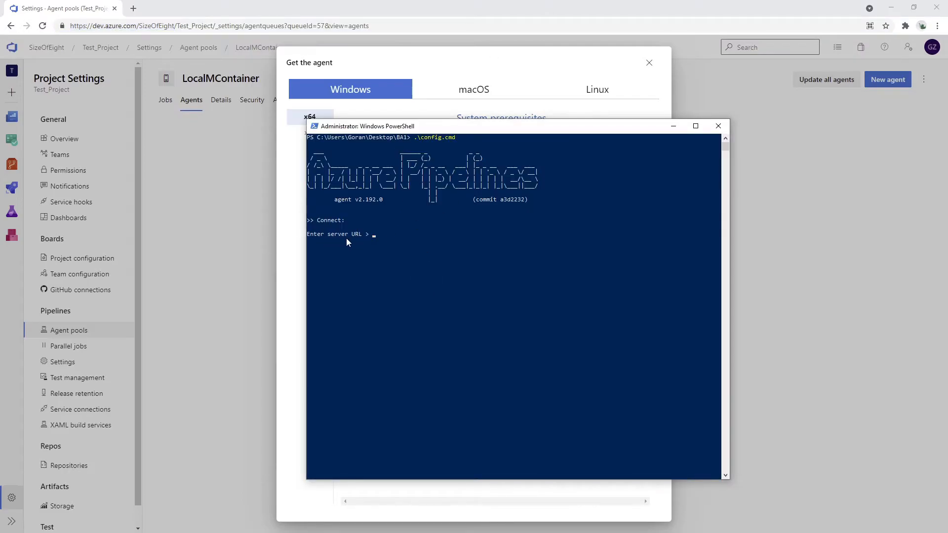
{"action": "key", "text": "ctrl+v"}
{"action": "key", "text": "Return"}
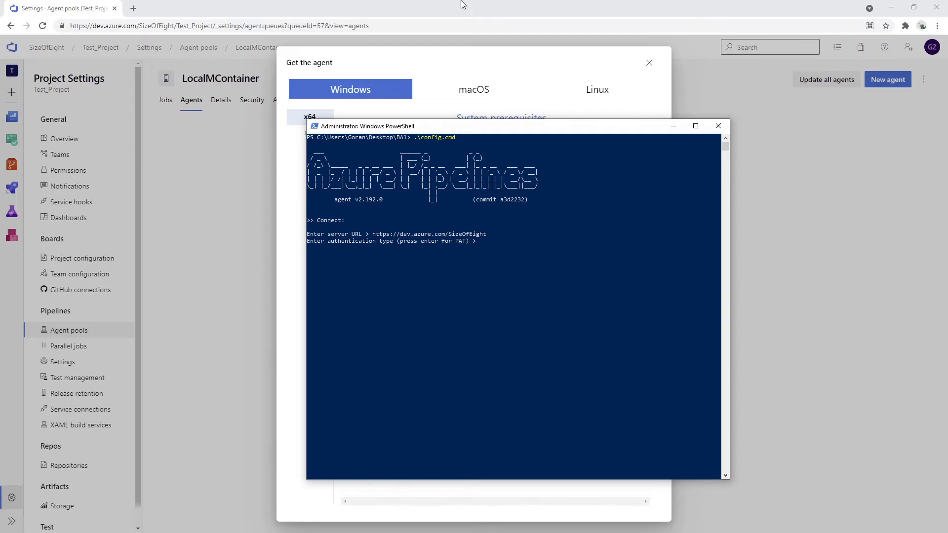
{"action": "key", "text": "Return"}
Switch to Azure DevOps in the browser, open the personal access tokens page, and start a new token named BA1
{"action": "left_click", "coordinate": [431, 2]}
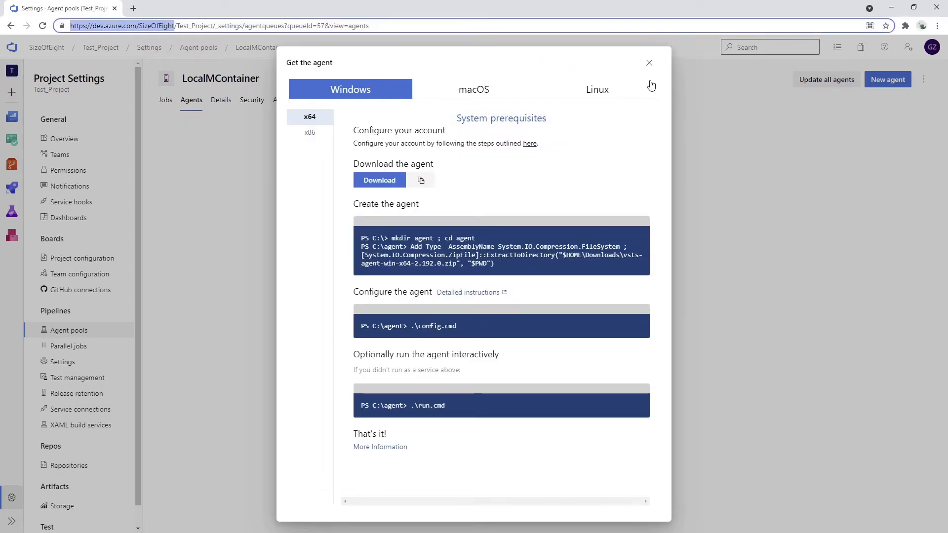
{"action": "left_click", "coordinate": [649, 63]}
{"action": "left_click", "coordinate": [911, 50]}
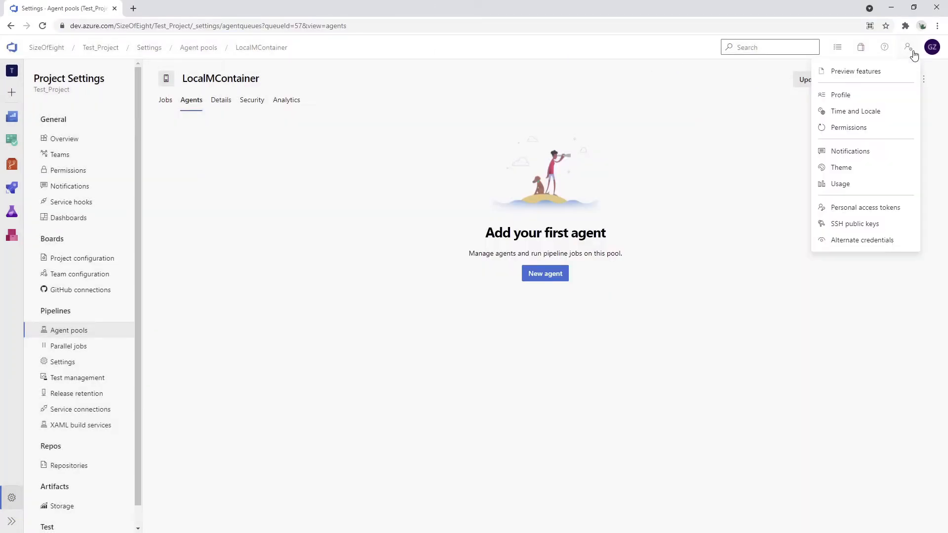
{"action": "left_click", "coordinate": [867, 214]}
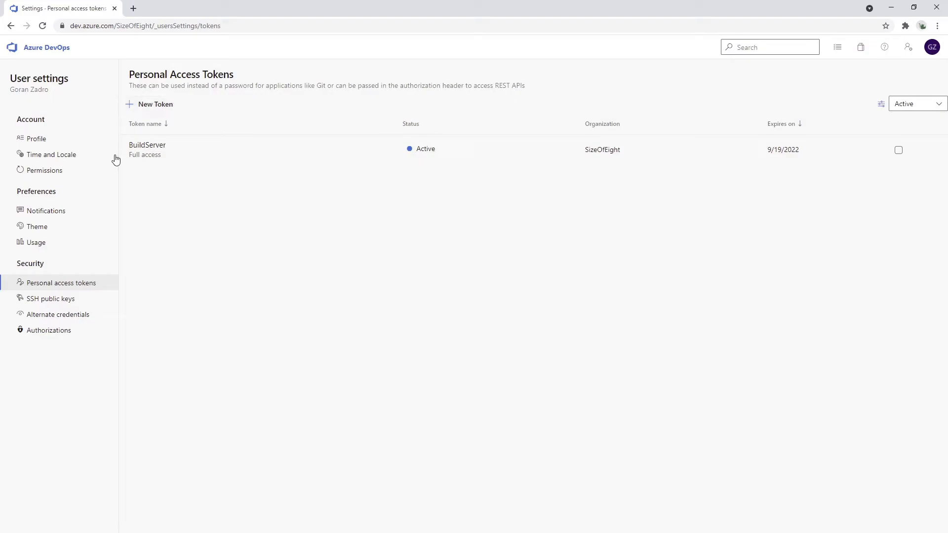
{"action": "left_click", "coordinate": [169, 149]}
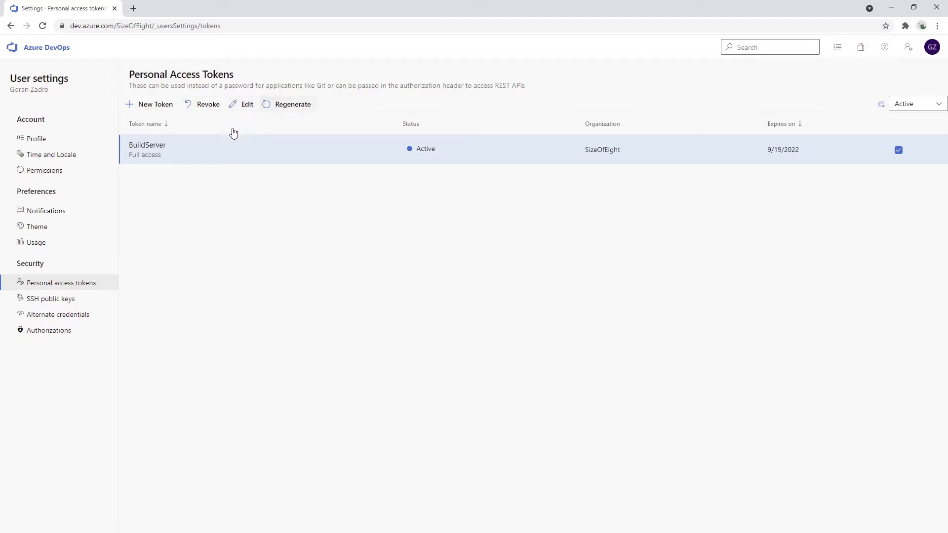
{"action": "left_click", "coordinate": [145, 102]}
{"action": "left_click", "coordinate": [733, 103]}
{"action": "type", "text": "BA1"}
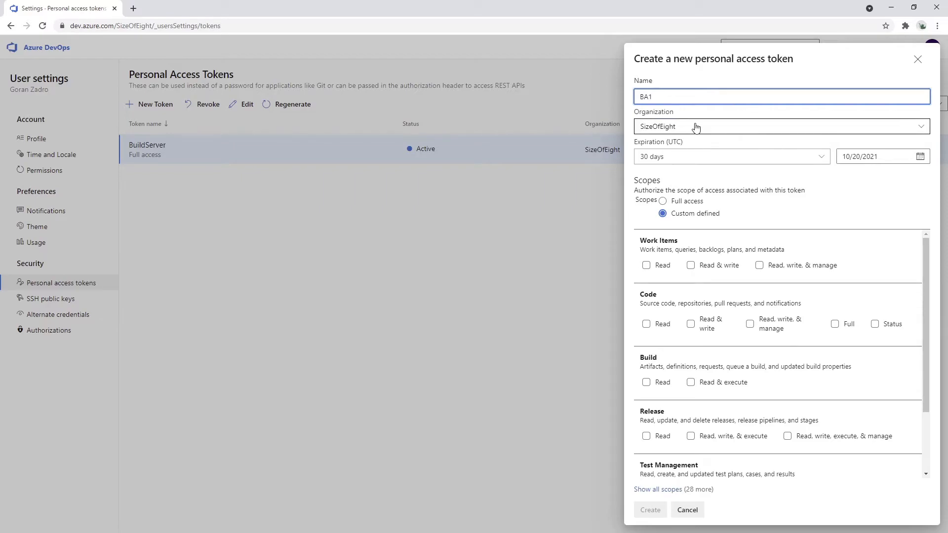
Give the BA1 token a custom defined expiration date of 9/19/2022
{"action": "left_click", "coordinate": [800, 156]}
{"action": "left_click", "coordinate": [738, 221]}
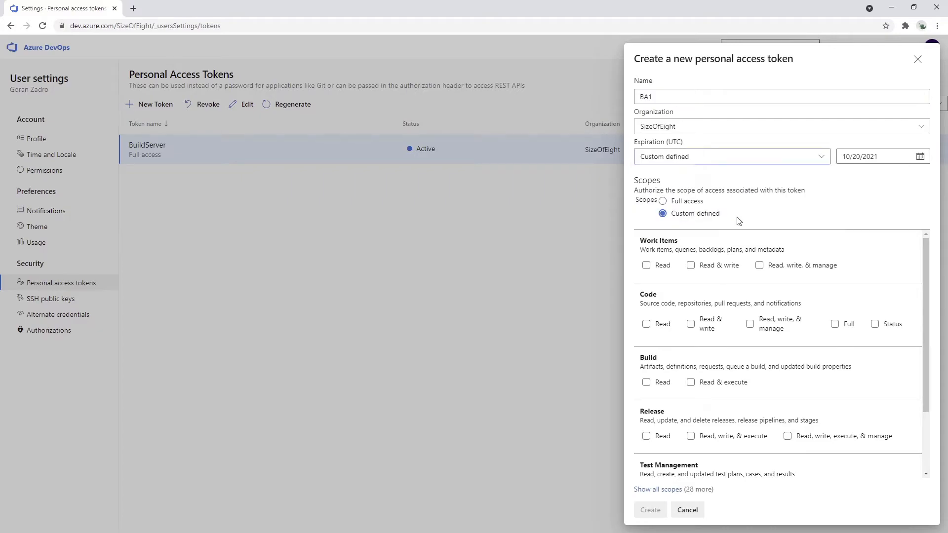
{"action": "left_click", "coordinate": [902, 159]}
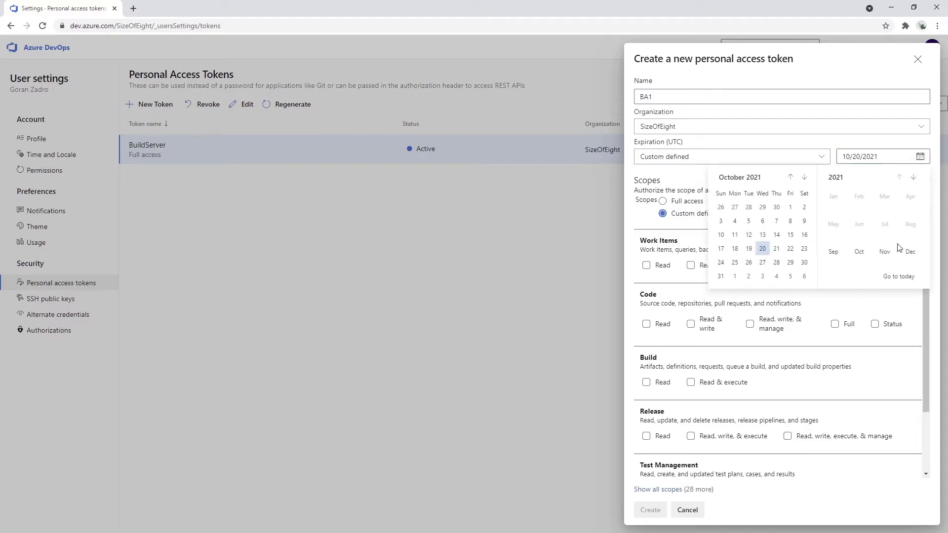
{"action": "left_click", "coordinate": [913, 177]}
{"action": "left_click", "coordinate": [833, 251]}
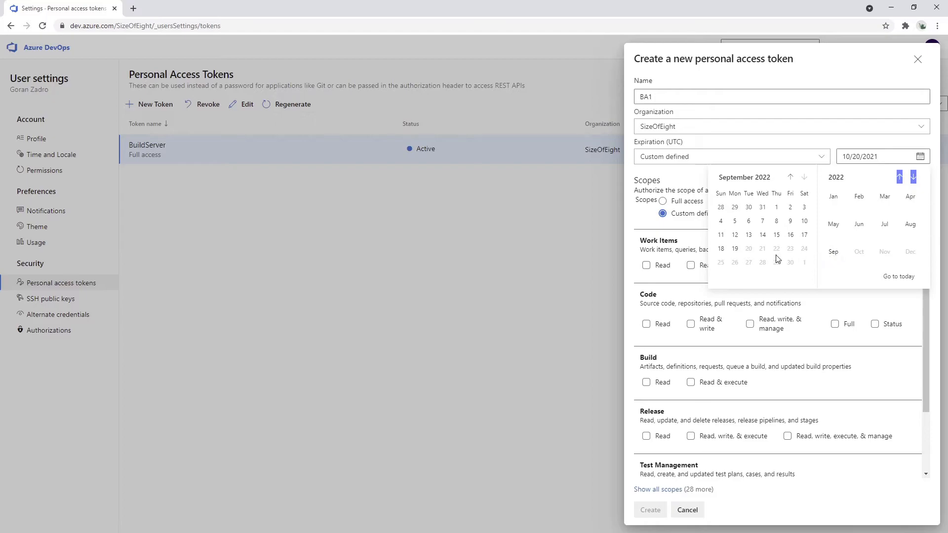
{"action": "left_click", "coordinate": [735, 249]}
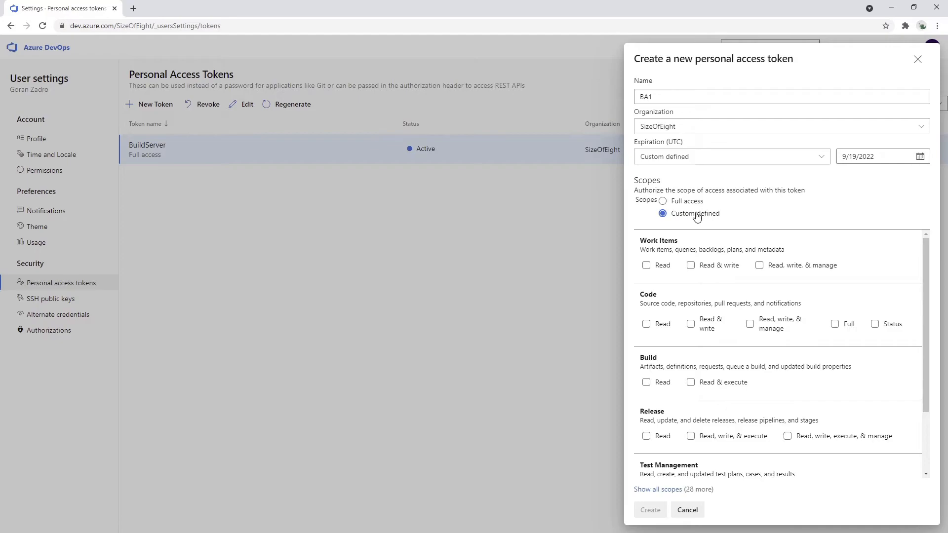
Review all available scopes, grant the BA1 token full access, and create it
{"action": "left_click", "coordinate": [662, 489]}
{"action": "scroll", "coordinate": [745, 360], "scroll_direction": "down", "scroll_amount": 8}
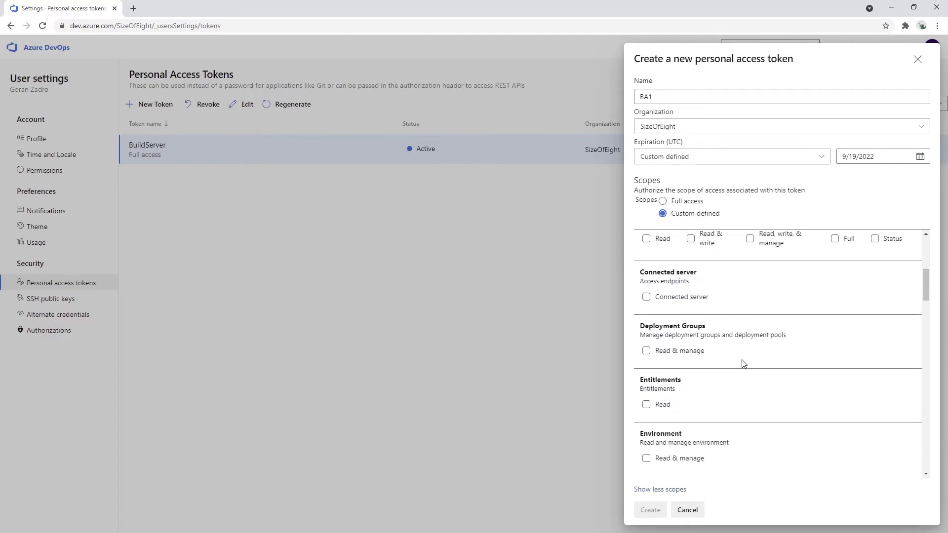
{"action": "scroll", "coordinate": [743, 390], "scroll_direction": "up", "scroll_amount": 8}
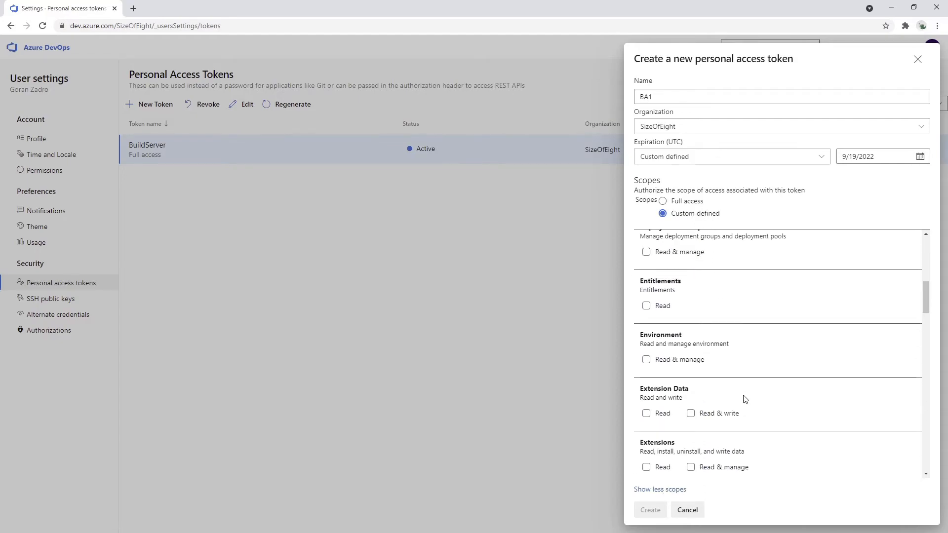
{"action": "left_click", "coordinate": [694, 200]}
{"action": "left_click", "coordinate": [650, 508]}
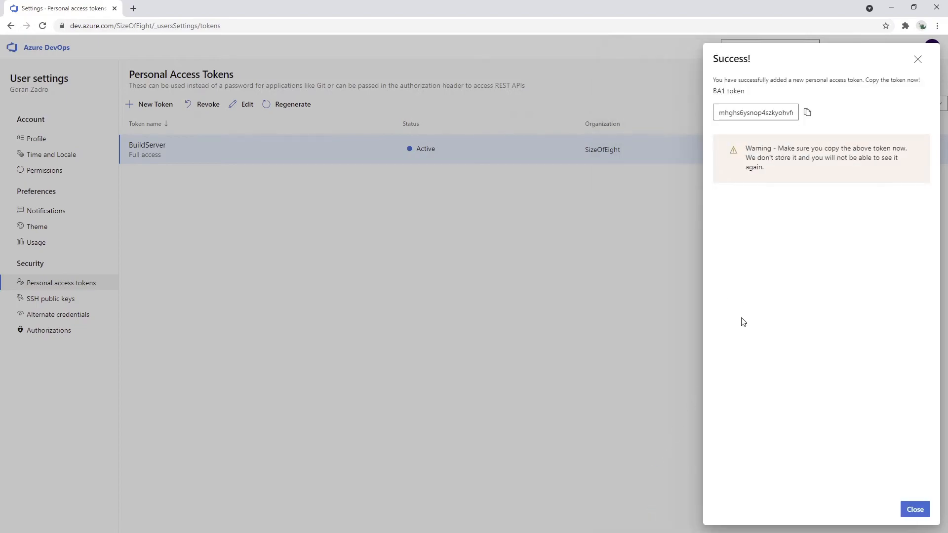
Copy the new personal access token, paste it into the agent configuration's token prompt in PowerShell, and submit it
{"action": "left_click", "coordinate": [807, 112]}
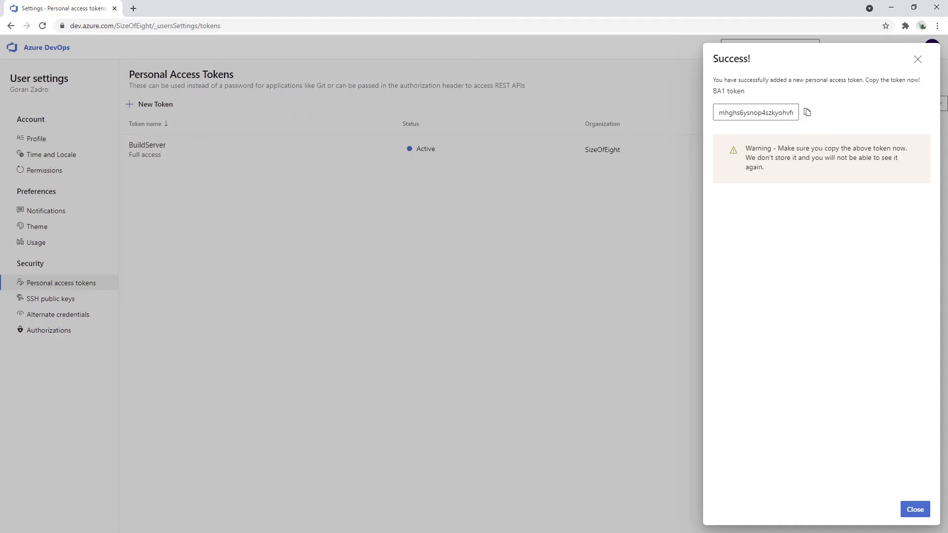
{"action": "key", "text": "alt+Tab"}
{"action": "right_click", "coordinate": [487, 291]}
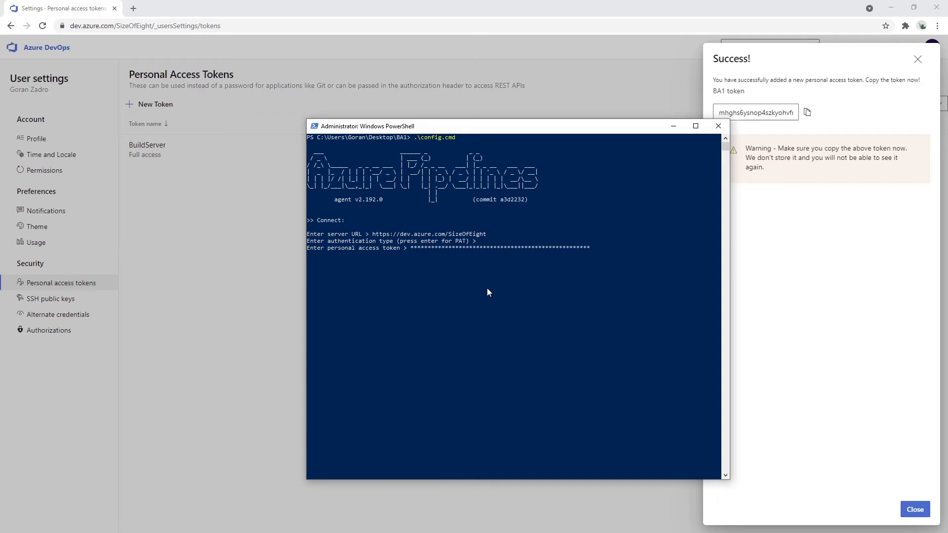
{"action": "key", "text": "Return"}
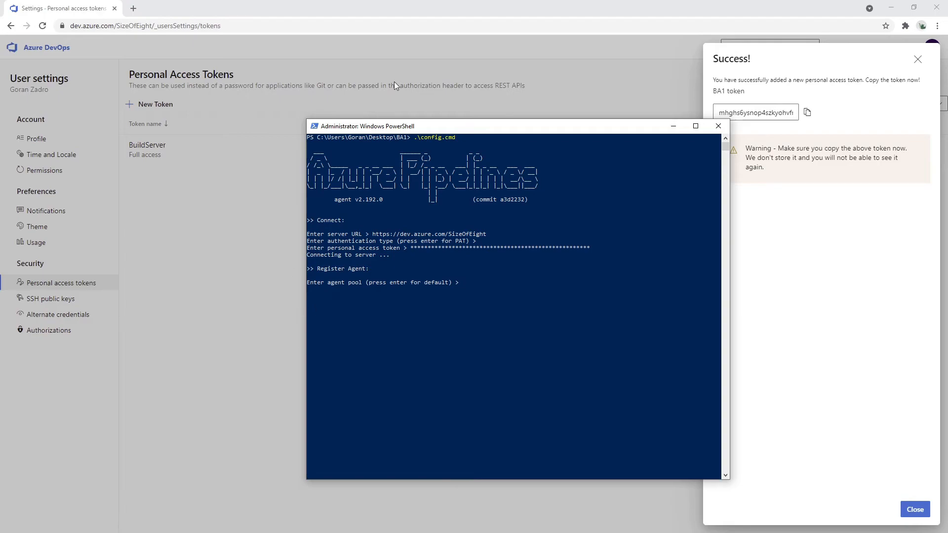
Switch to the browser, close the token confirmation, and open the agents list of the LocalMContainer pool in Test_Project's settings
{"action": "left_click", "coordinate": [525, 94]}
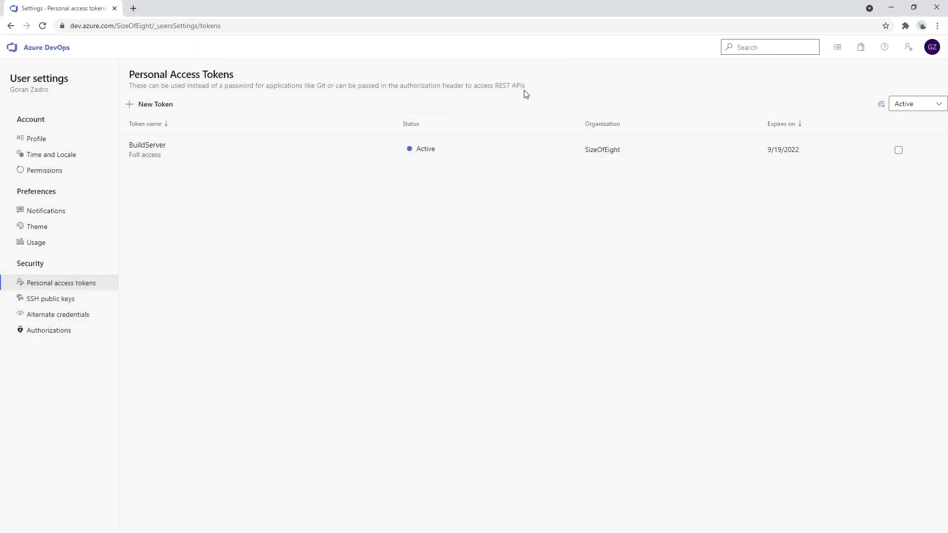
{"action": "left_click", "coordinate": [42, 59]}
{"action": "left_click", "coordinate": [171, 212]}
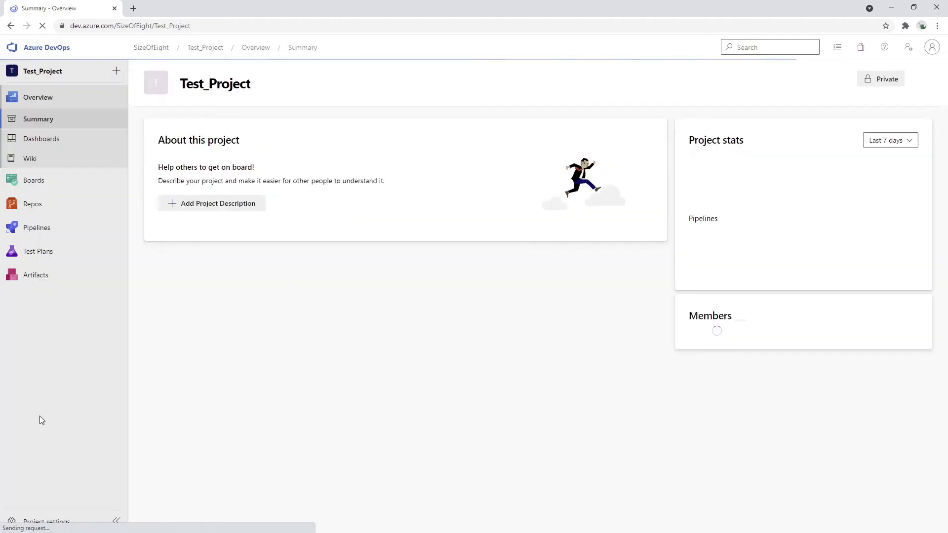
{"action": "left_click", "coordinate": [46, 521]}
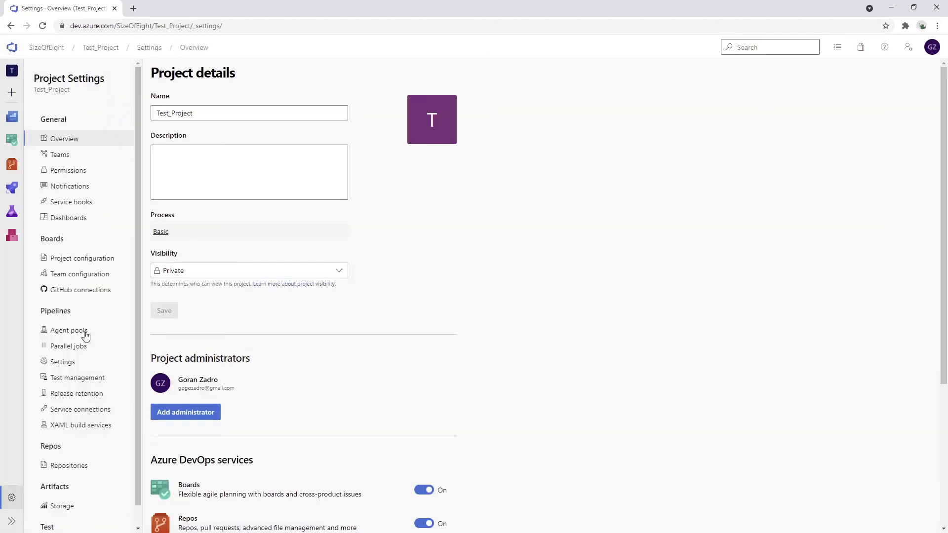
{"action": "left_click", "coordinate": [85, 331]}
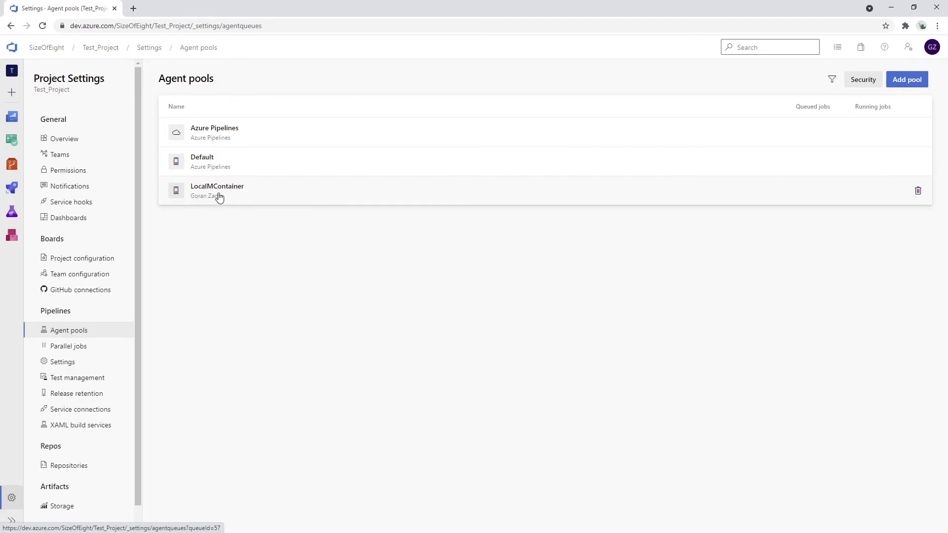
{"action": "left_click", "coordinate": [244, 196]}
{"action": "left_click", "coordinate": [192, 100]}
Return to the agent configuration in PowerShell and register the agent in pool LocalMContainer under the name BA1
{"action": "key", "text": "alt+Tab"}
{"action": "left_click_drag", "start_coordinate": [491, 129], "coordinate": [642, 116]}
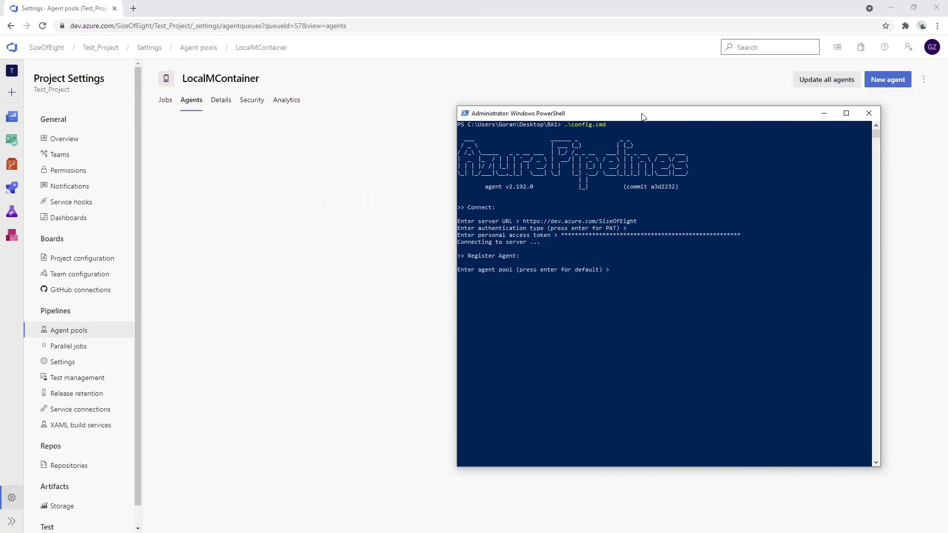
{"action": "type", "text": "LocalMContainer"}
{"action": "key", "text": "Return"}
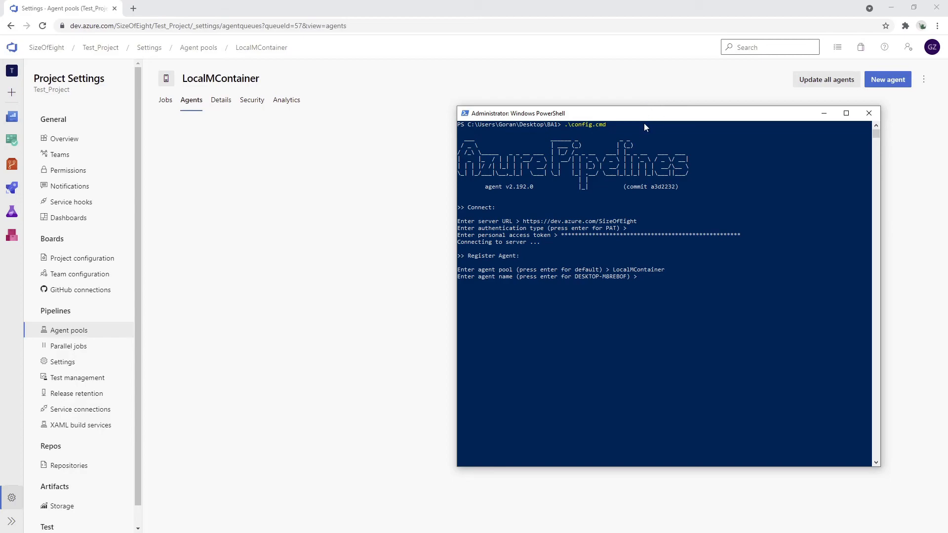
{"action": "type", "text": "BA1"}
{"action": "key", "text": "Return"}
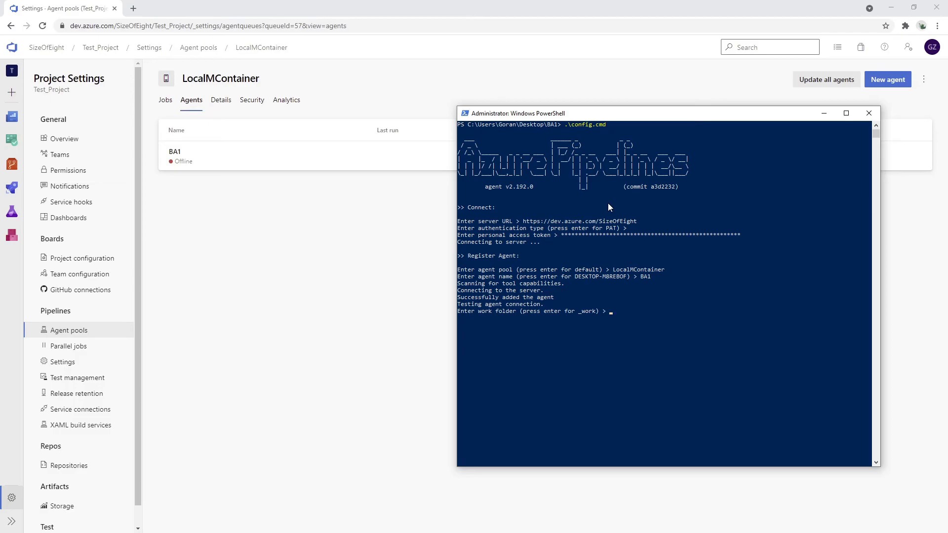
Accept the default _work folder and set the agent to run as a service under the default NT AUTHORITY\NETWORK SERVICE account
{"action": "key", "text": "Return"}
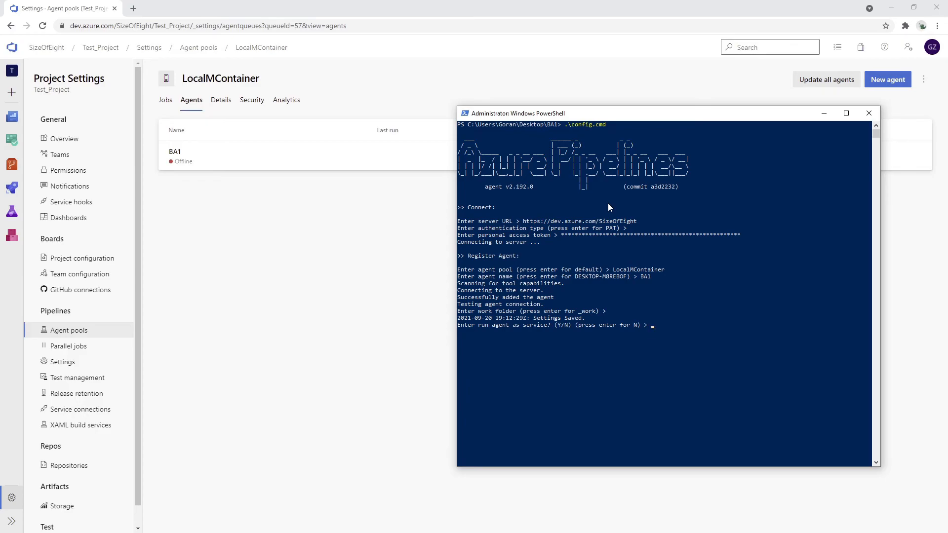
{"action": "type", "text": "Y"}
{"action": "key", "text": "Return"}
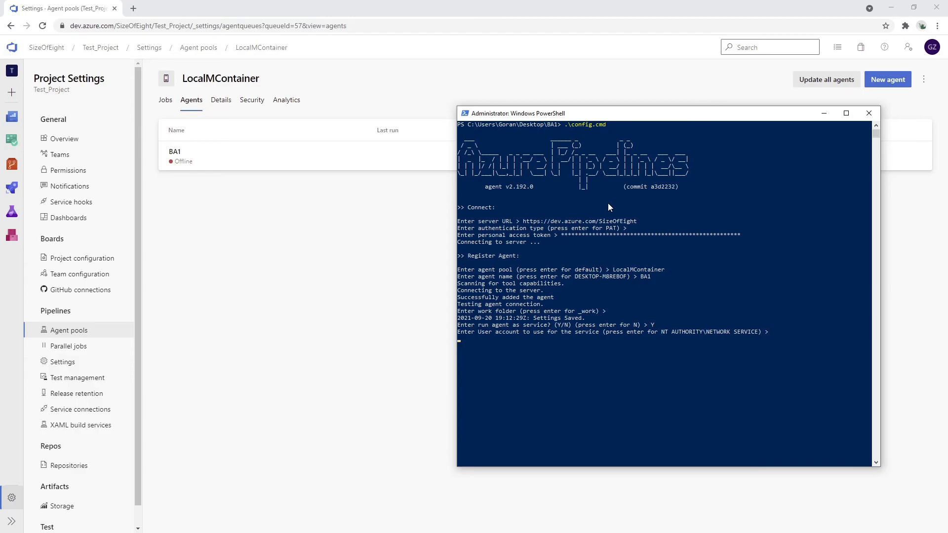
{"action": "key", "text": "Return"}
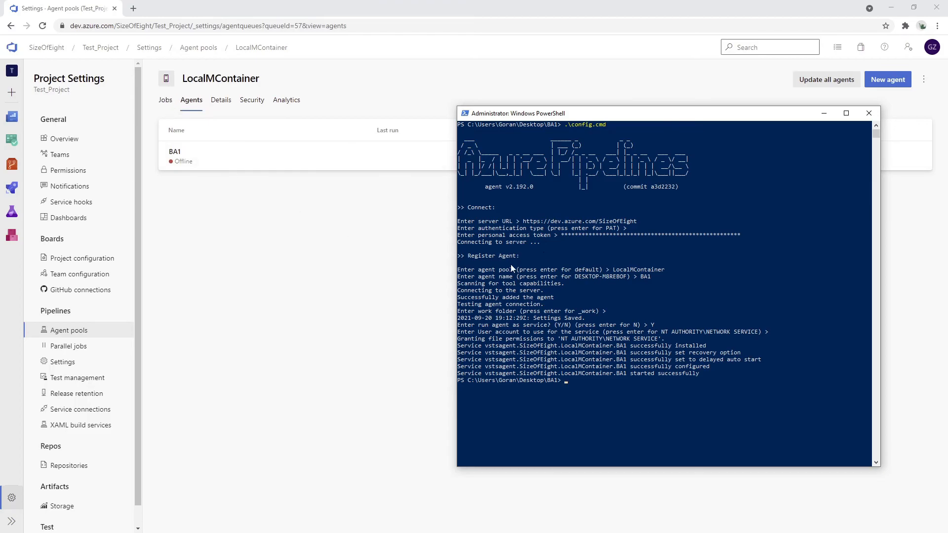
Start the agent in PowerShell with .\run.cmd, then switch to Azure DevOps in the browser to check BA1's status
{"action": "left_click", "coordinate": [362, 281]}
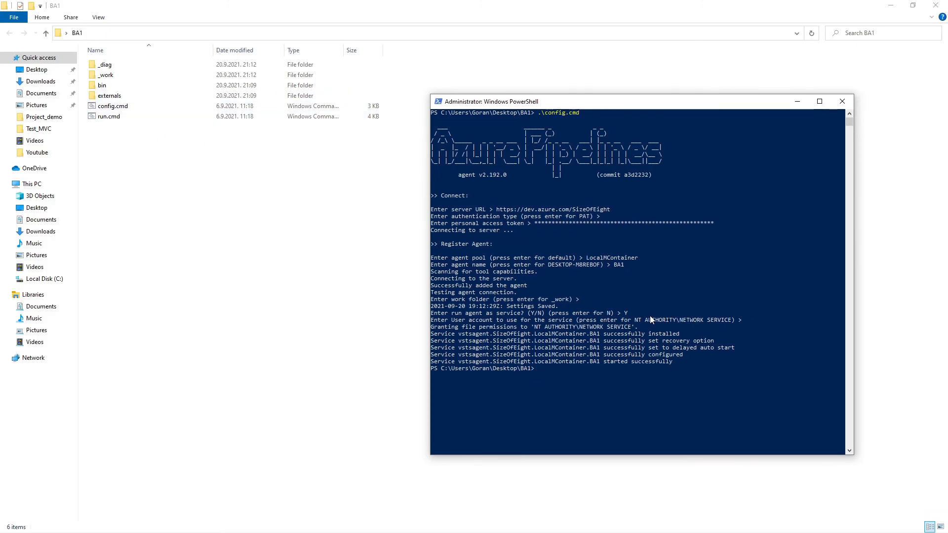
{"action": "left_click_drag", "start_coordinate": [561, 101], "coordinate": [549, 96]}
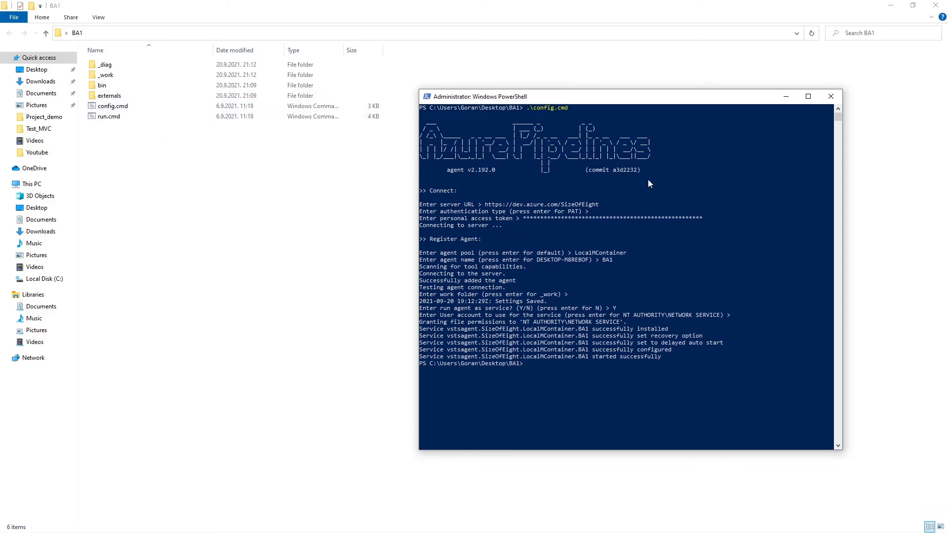
{"action": "type", "text": "run.cmd"}
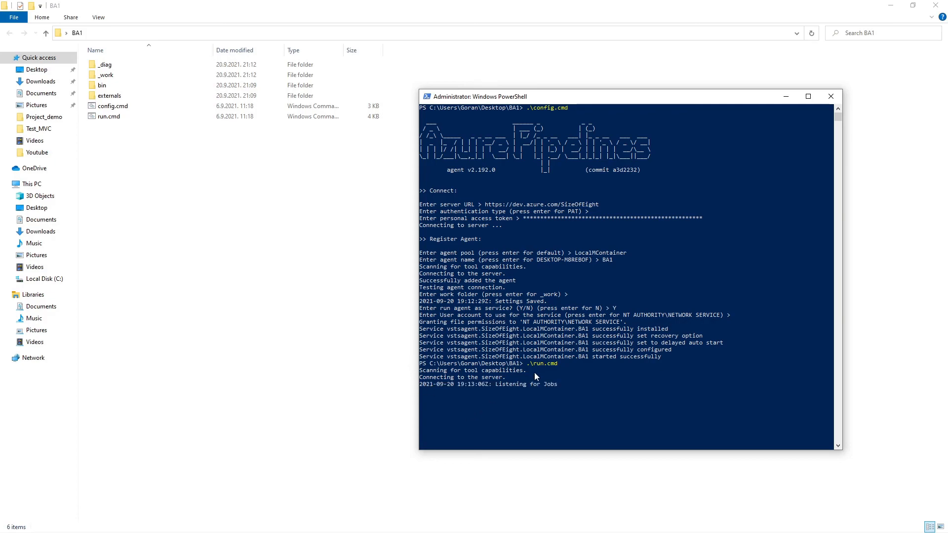
{"action": "key", "text": "alt+Tab"}
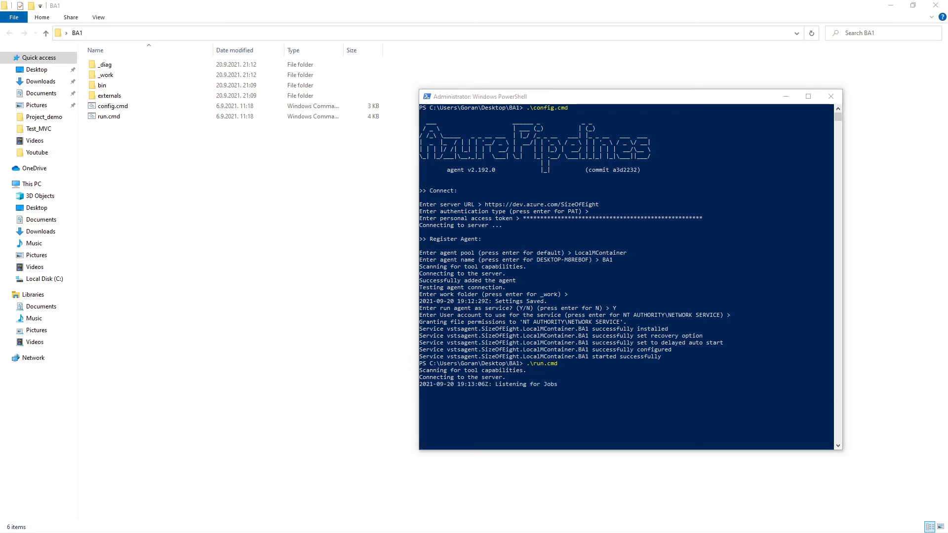
{"action": "key", "text": "alt+Tab"}
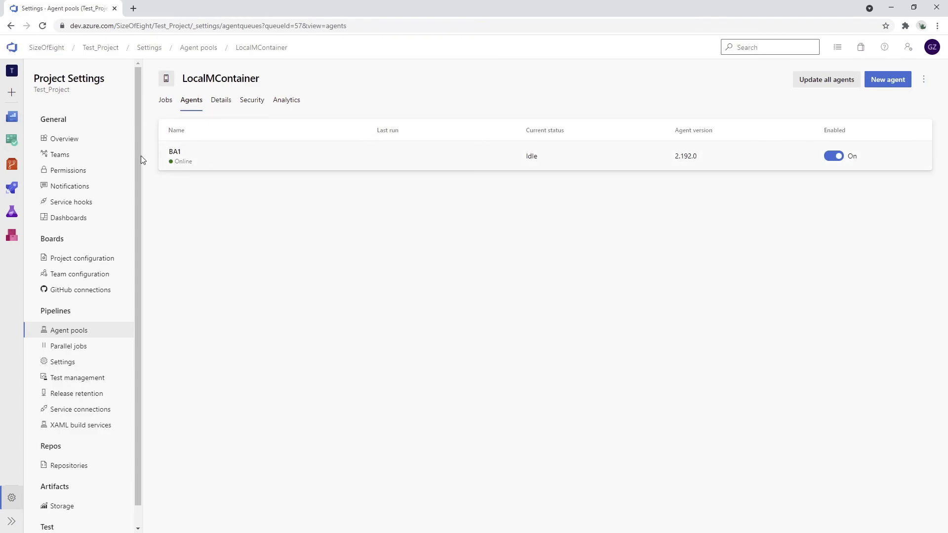